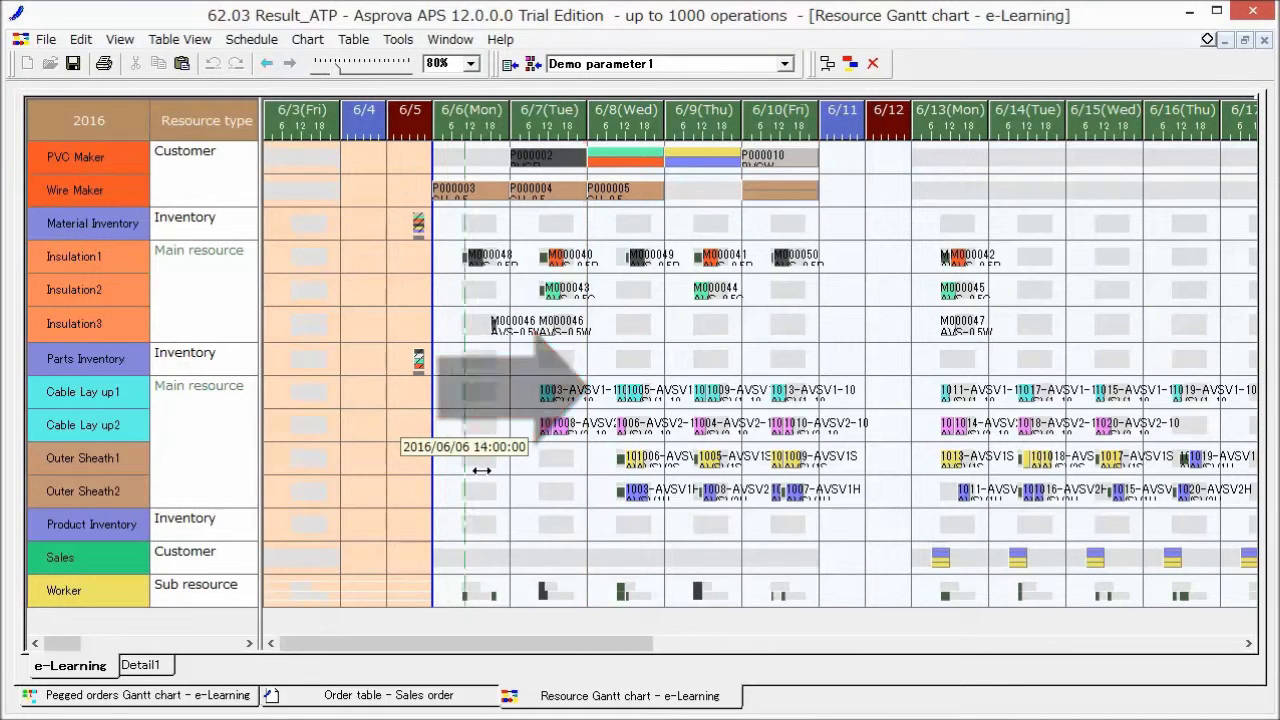
Move the scheduling base time line to the start of 6/8 and import the production results.
left_click_drag(585, 485, 585, 482)
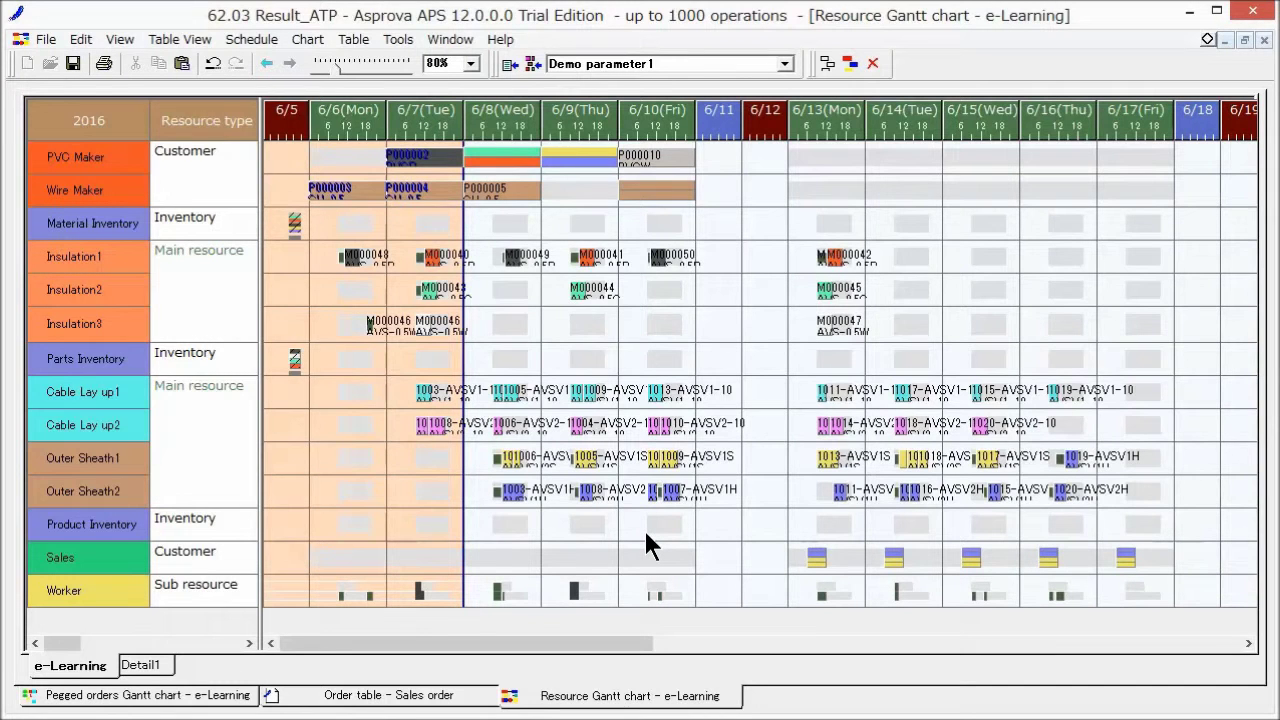
left_click(46, 39)
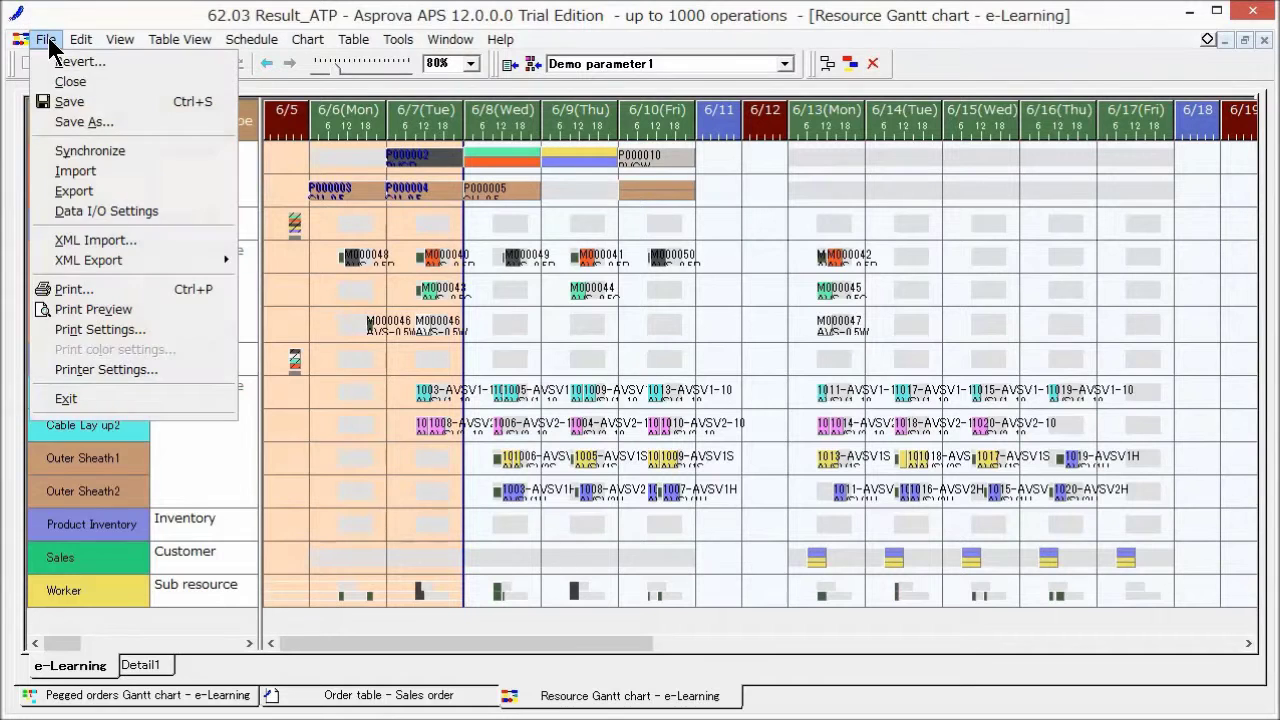
left_click(109, 171)
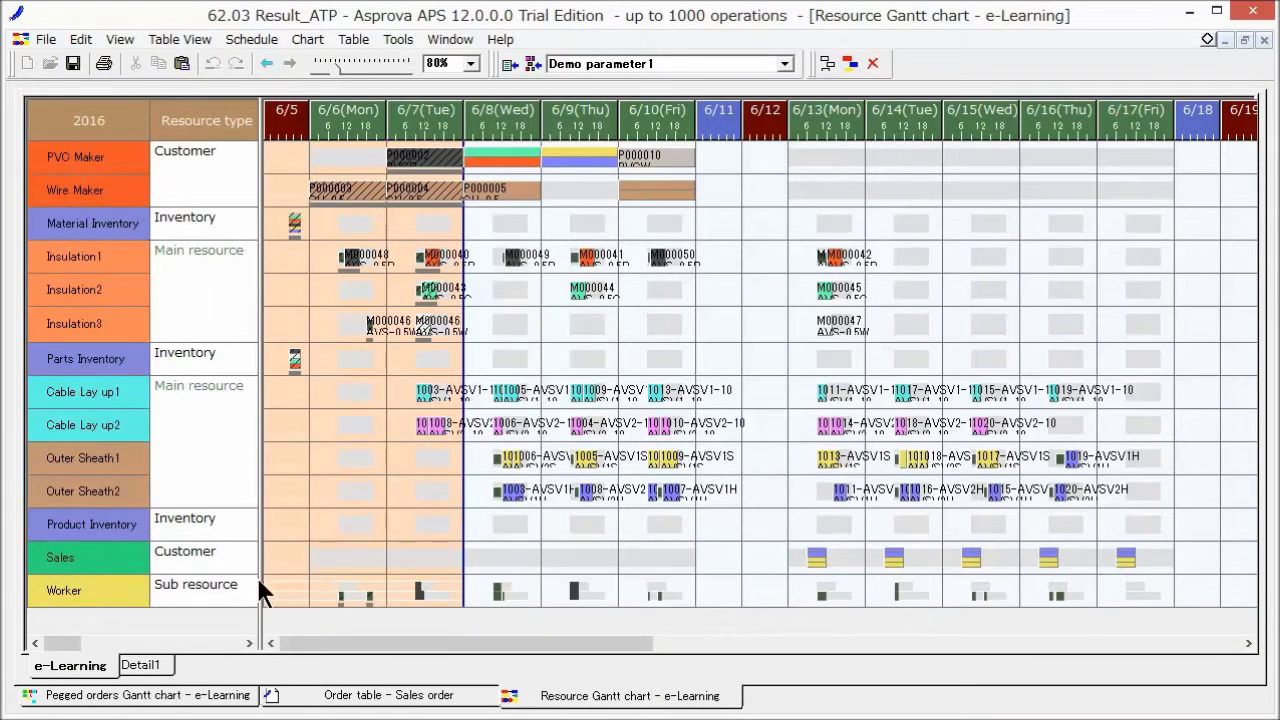
Show the Detail1 chart down to the Cable Lay up rows and reschedule with Demo parameter1.
left_click(160, 664)
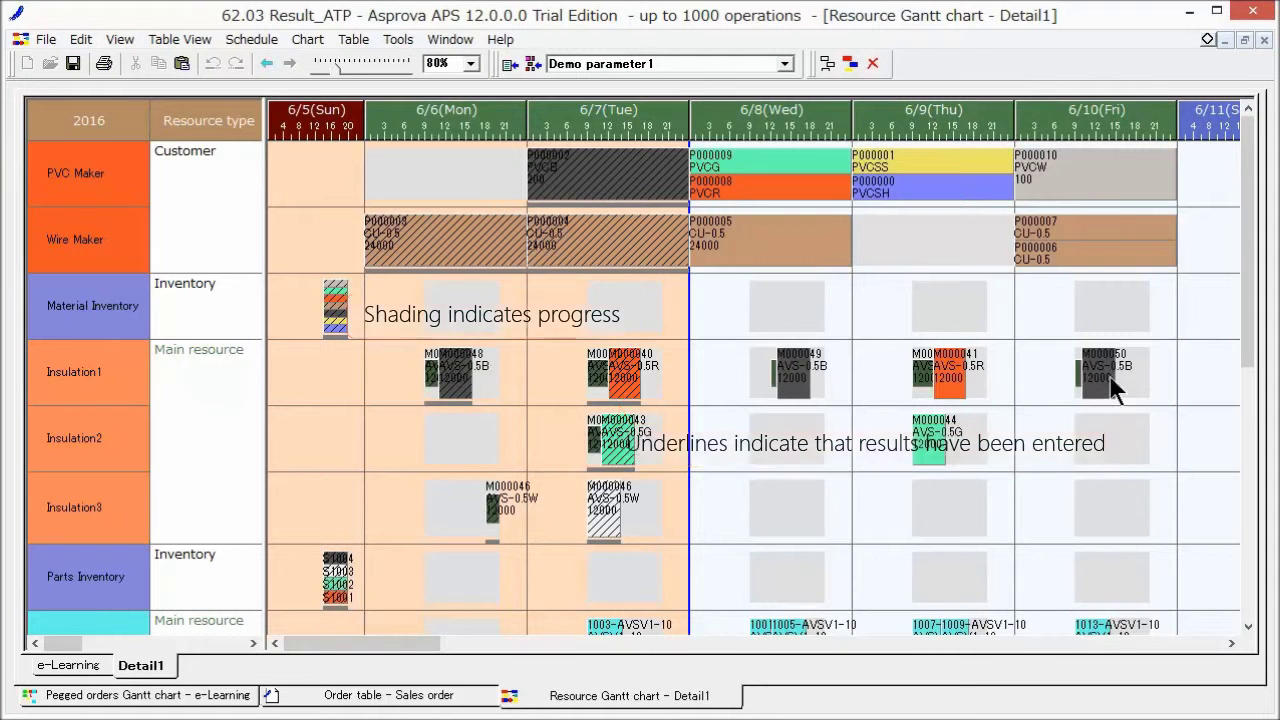
left_click_drag(1248, 316, 1246, 366)
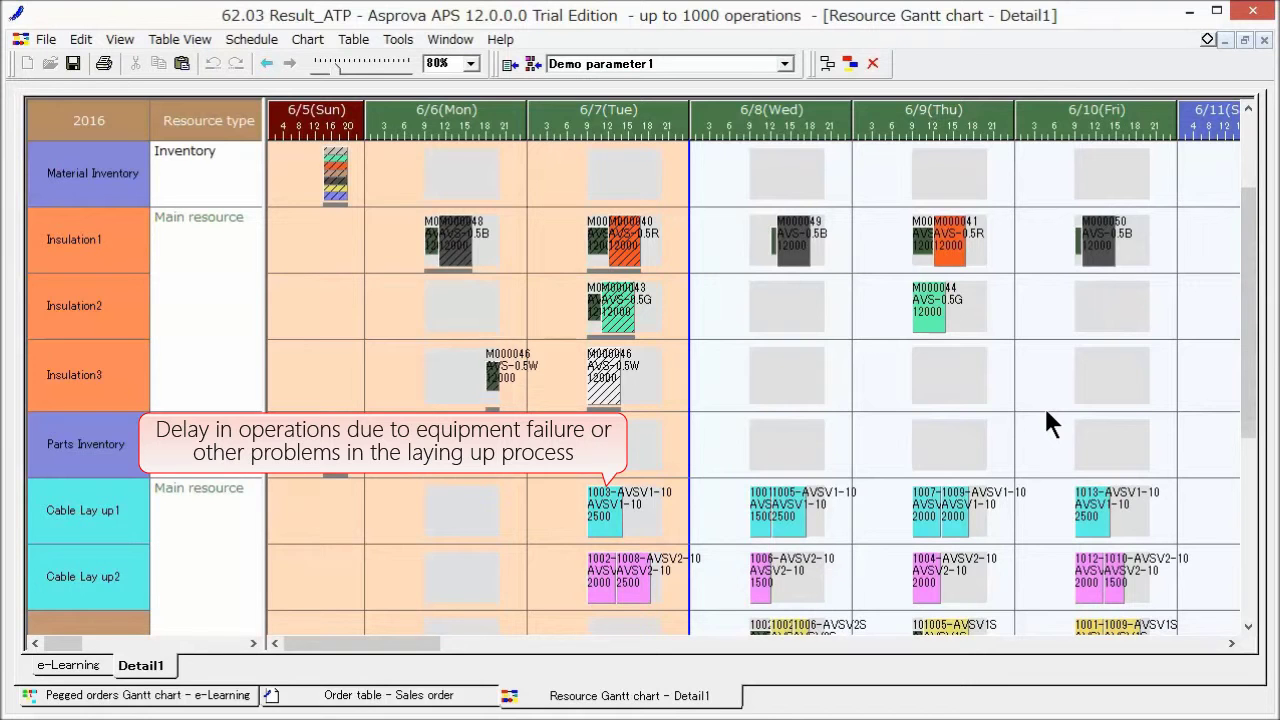
left_click(850, 63)
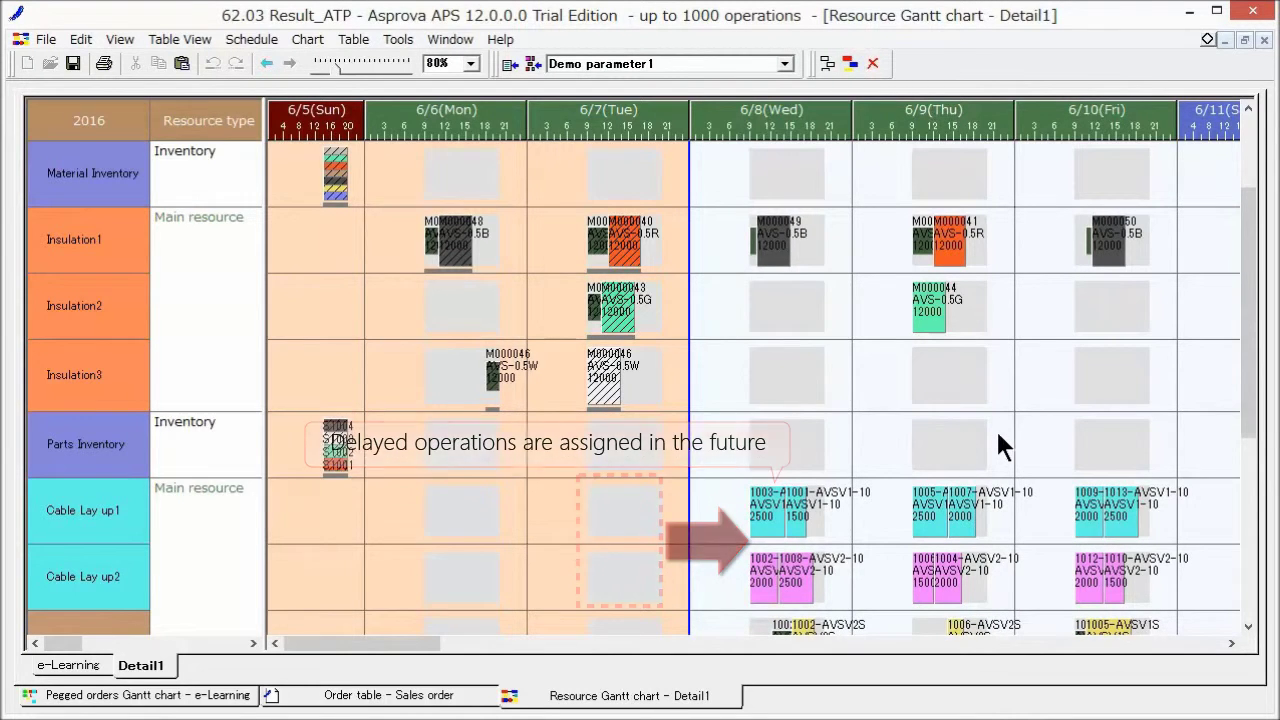
In the e-Learning chart, assign the Standard shift to Cable Lay up1-2 and Outer Sheath1-2 on 6/11, and reschedule.
left_click(92, 670)
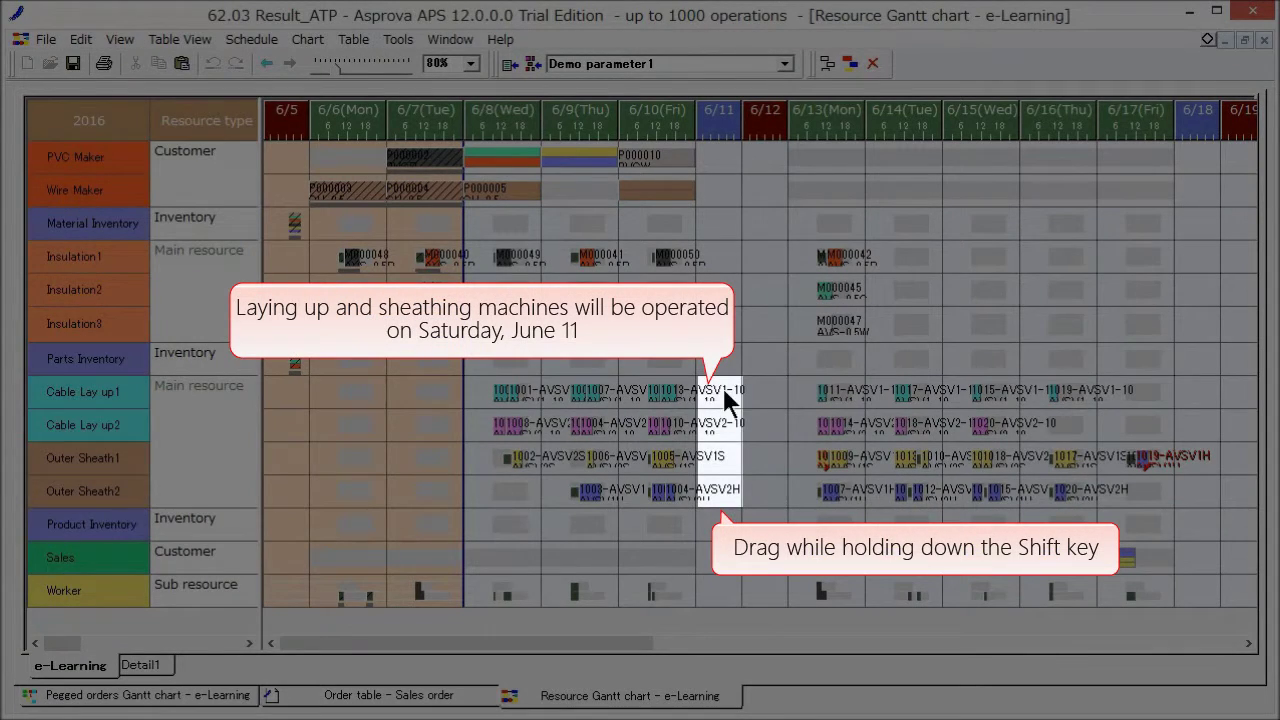
left_click_drag(724, 392, 722, 488)
right_click(720, 486)
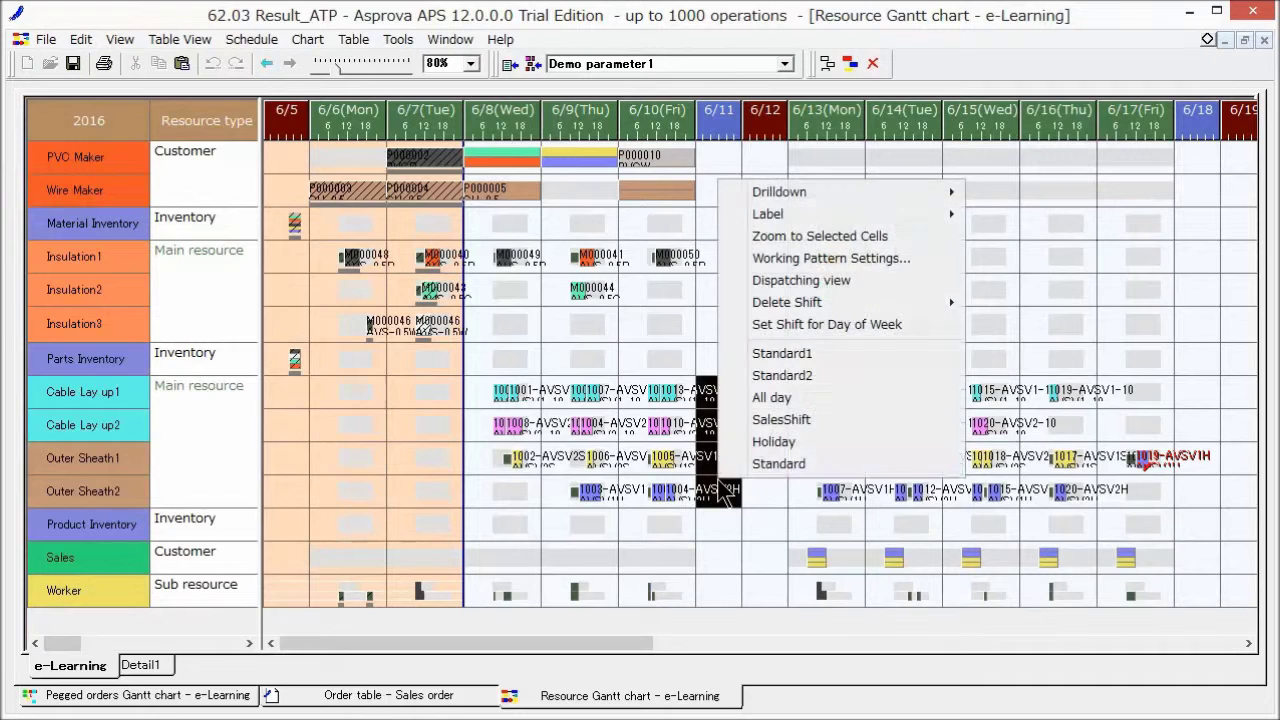
left_click(779, 464)
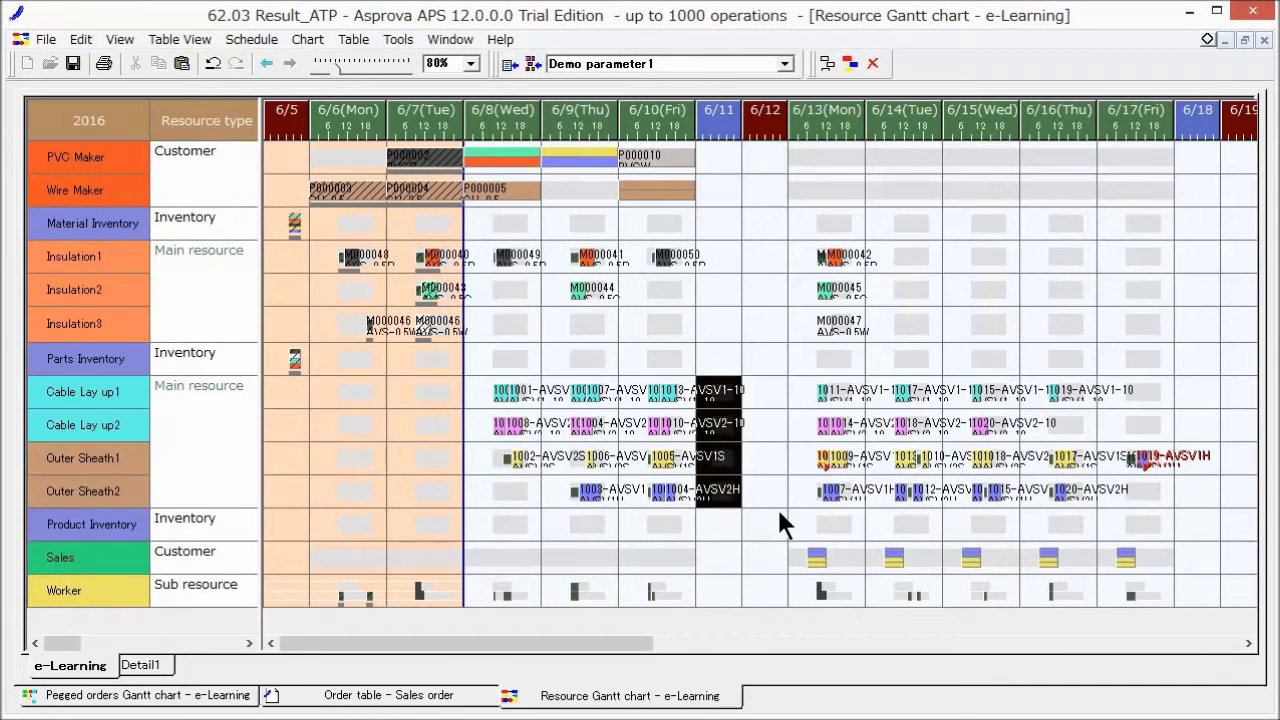
left_click(851, 62)
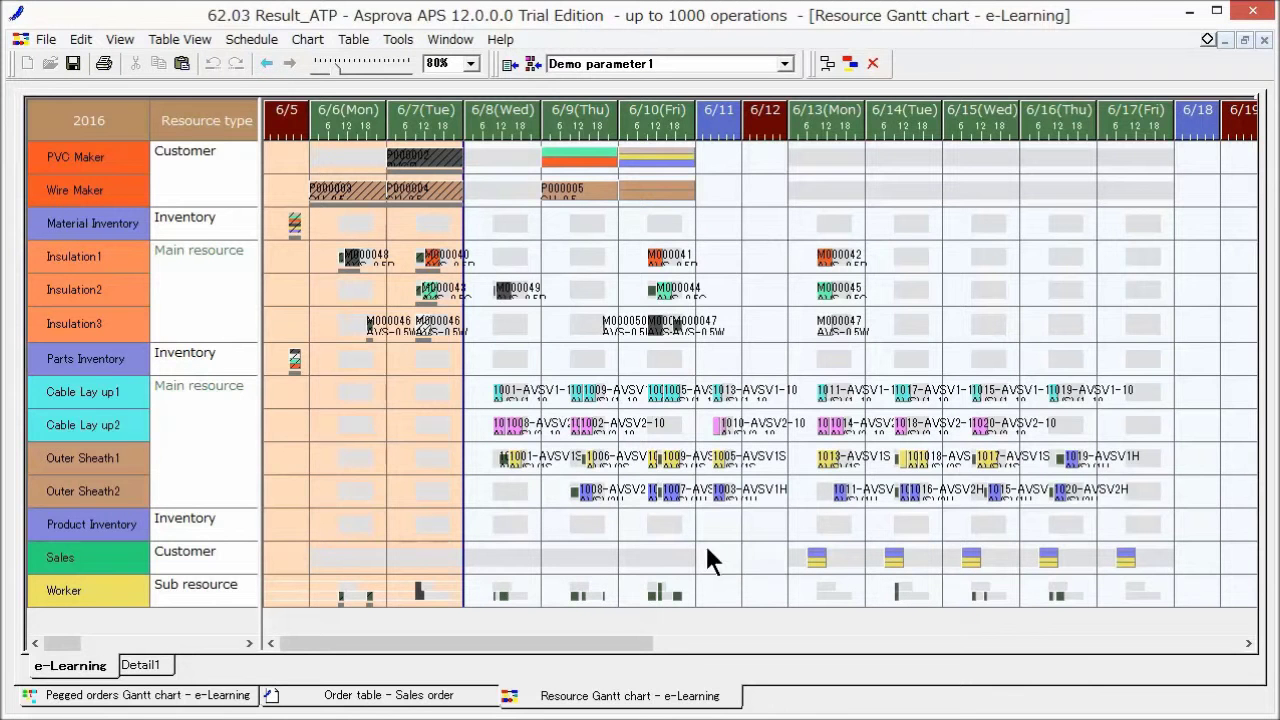
Remove the hatched status from the AVSV2H order in row 21 of the Sales order table and reschedule the resource Gantt chart.
left_click(375, 695)
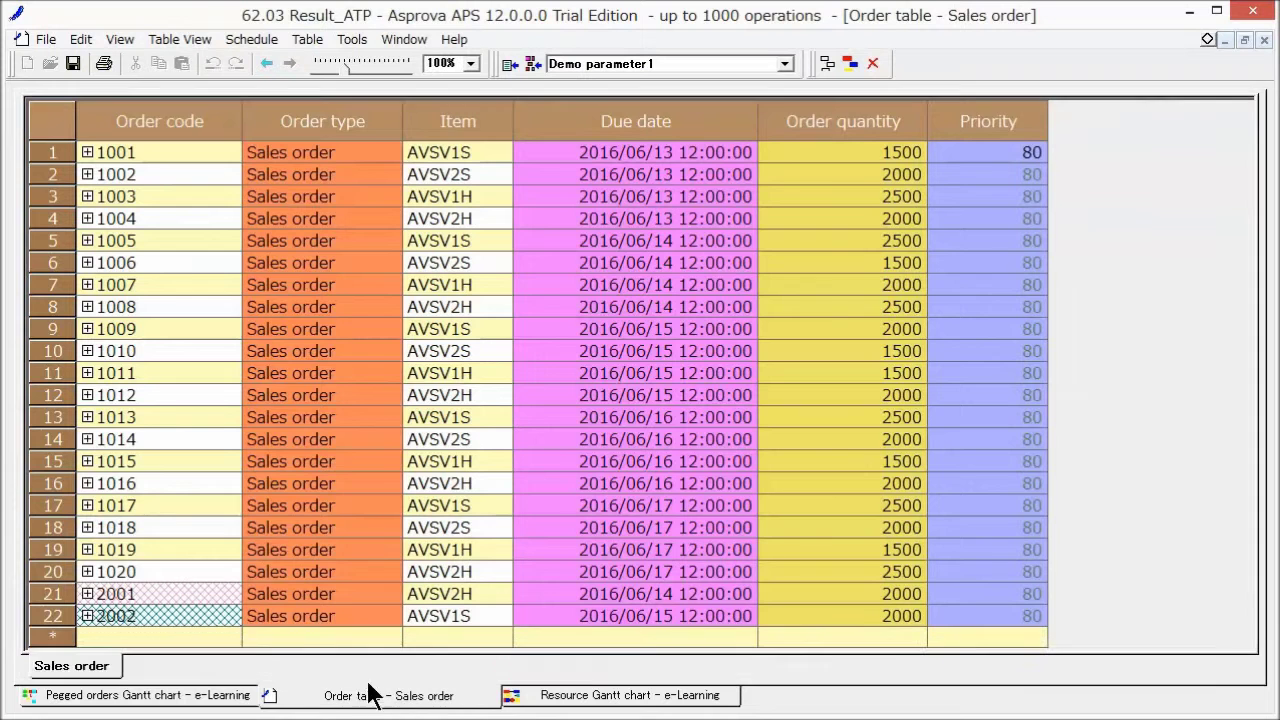
right_click(204, 592)
left_click(282, 484)
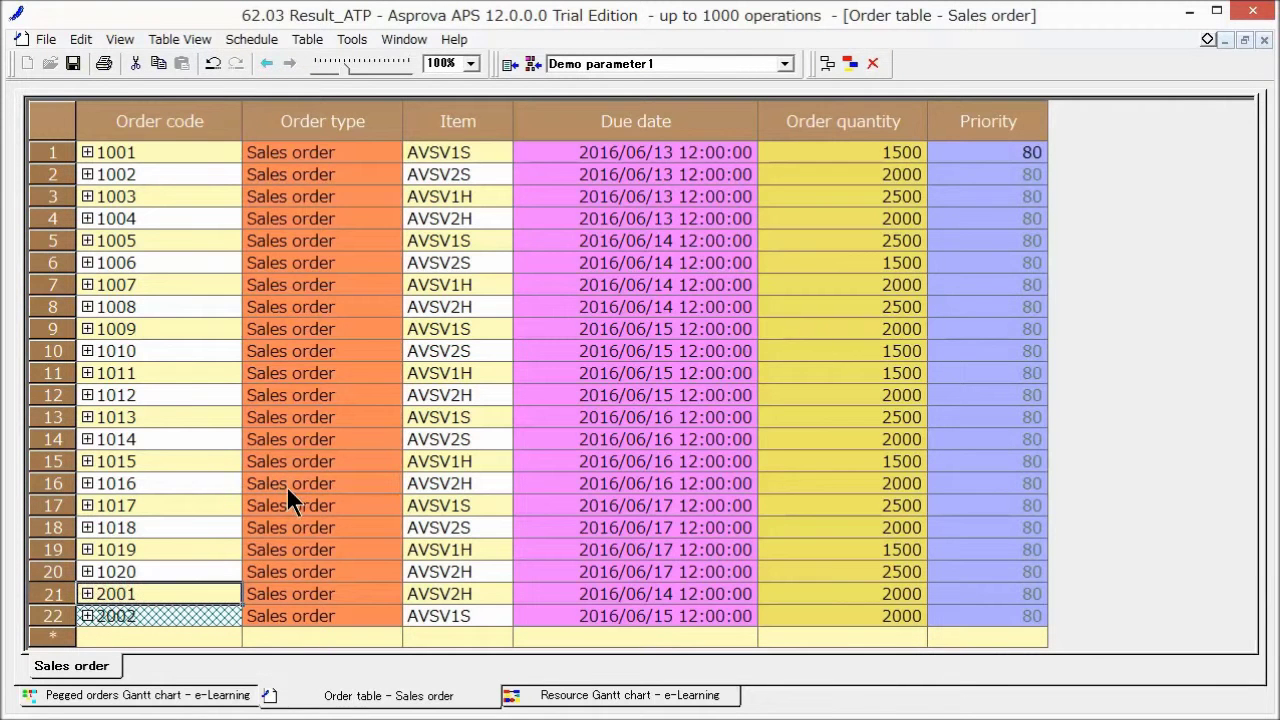
left_click(537, 700)
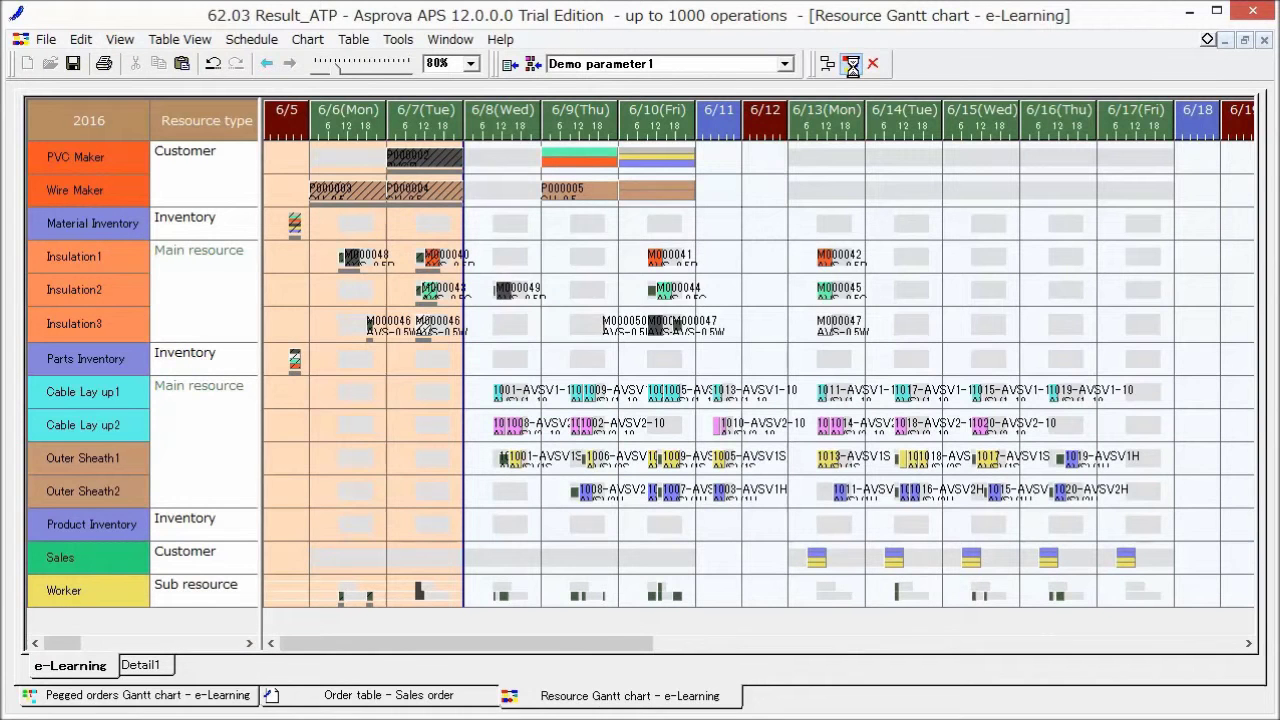
left_click(850, 64)
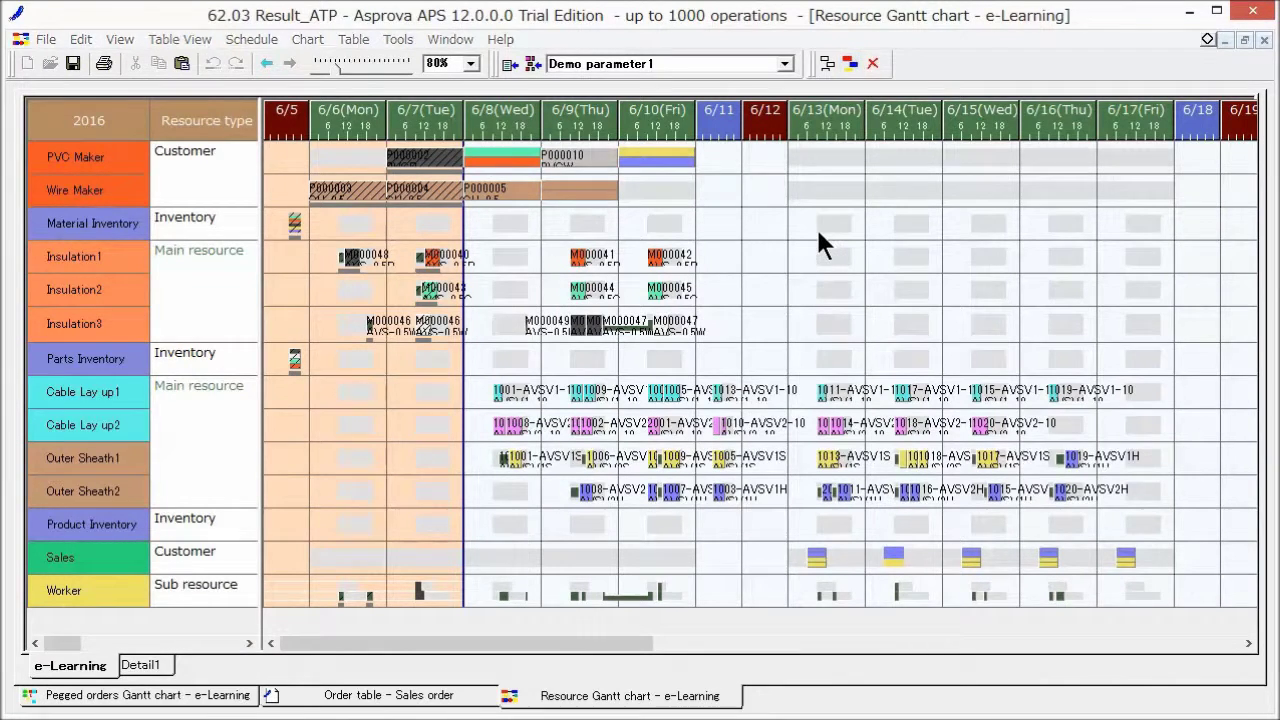
Find the row 21 AVSV2H order by complete order code with Emphasis, and expand its linked orders in the pegged orders Gantt chart.
key("ctrl+shift+f")
type("2000")
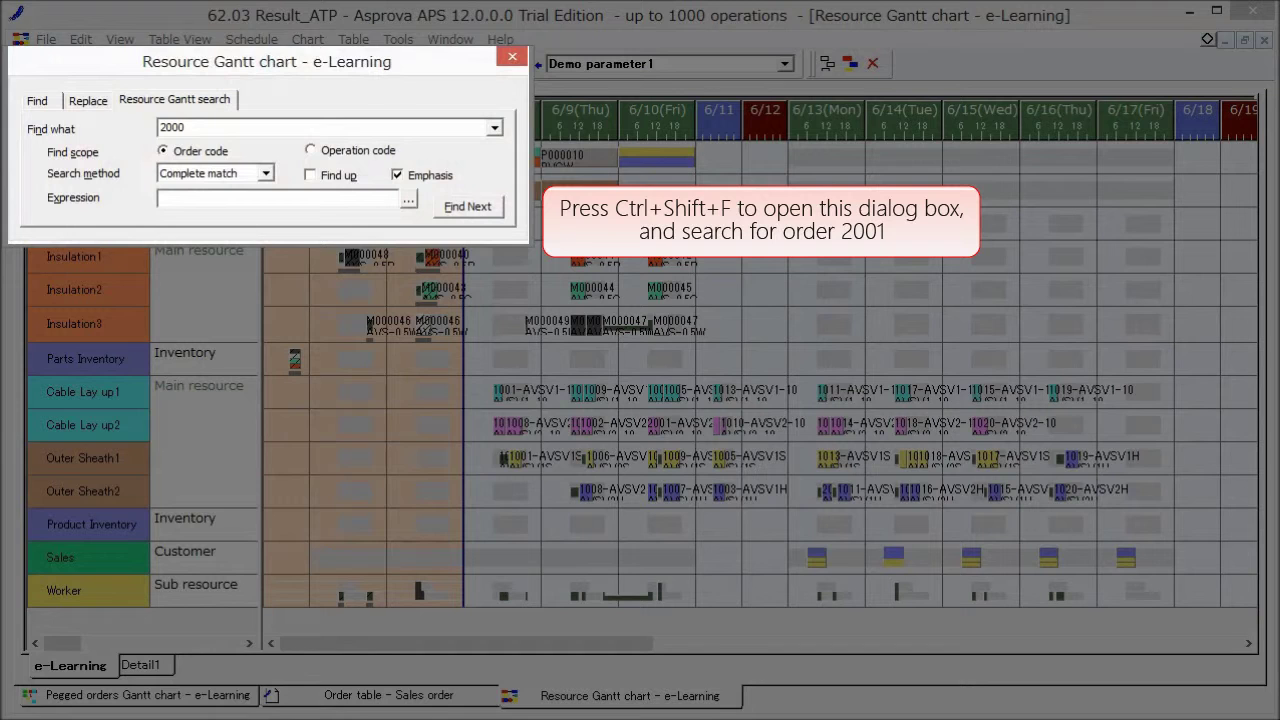
key("BackSpace")
type("1")
left_click(468, 206)
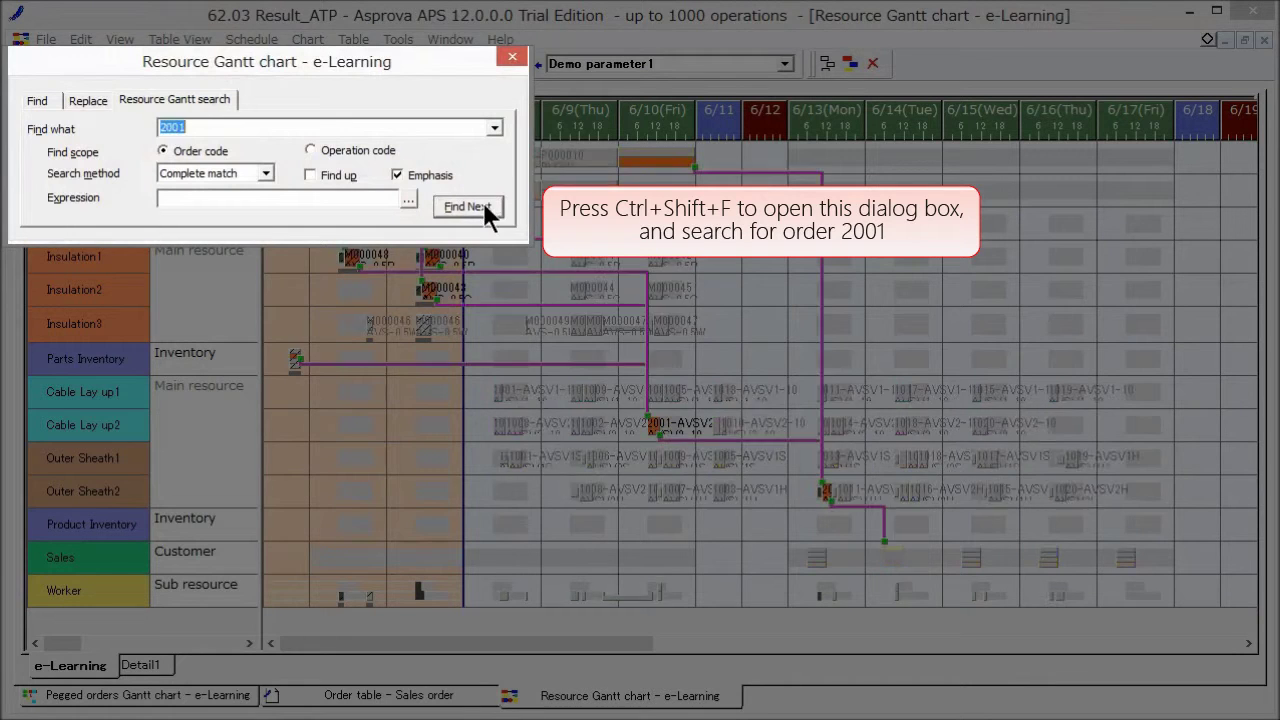
left_click(512, 60)
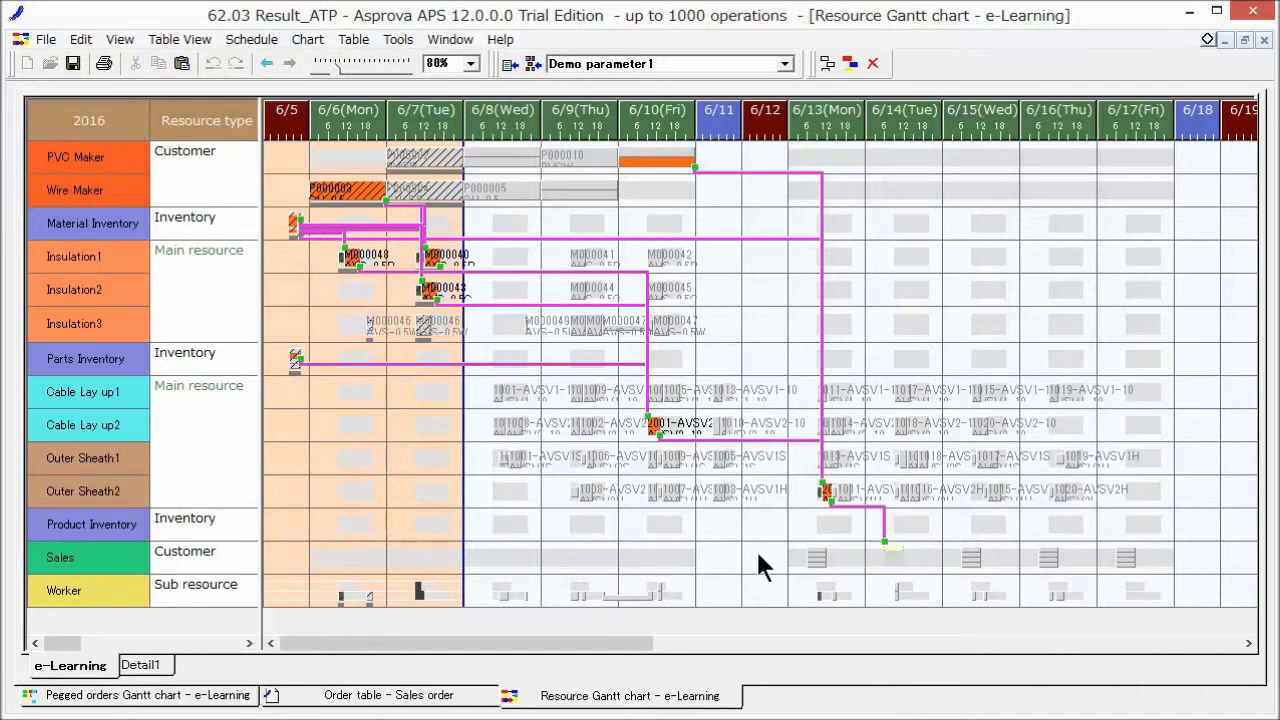
left_click(185, 697)
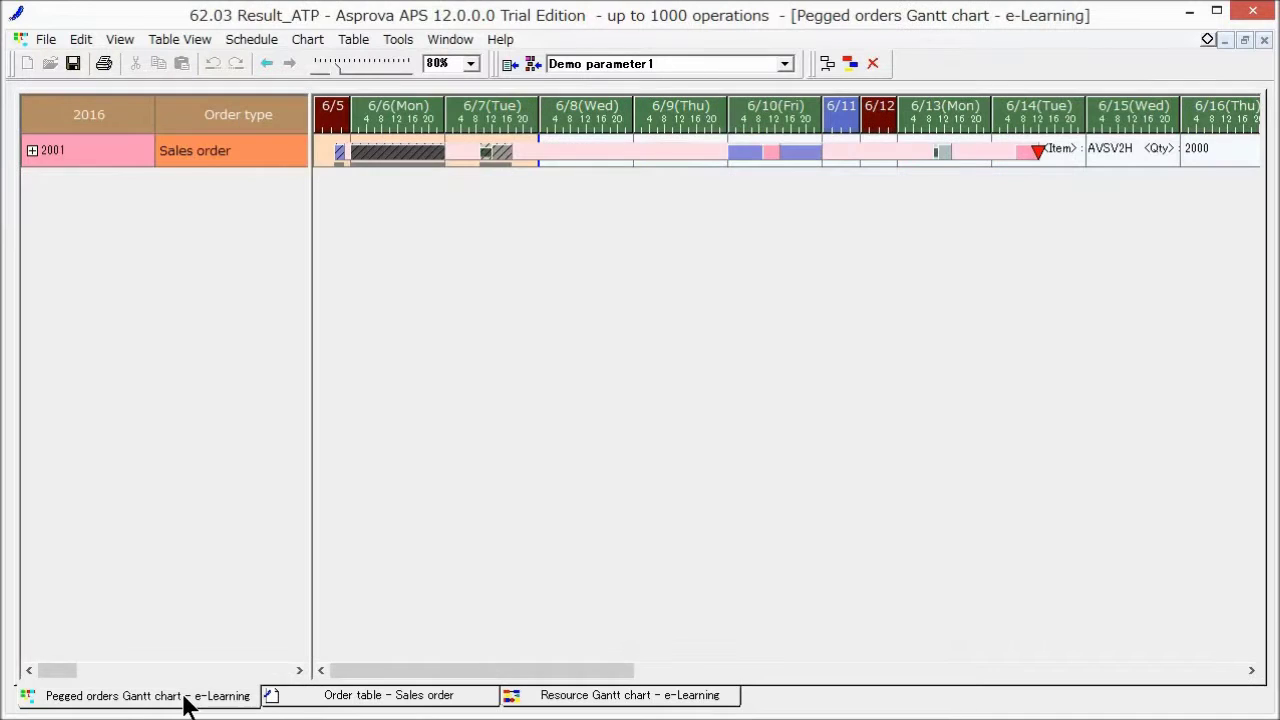
left_click(32, 150)
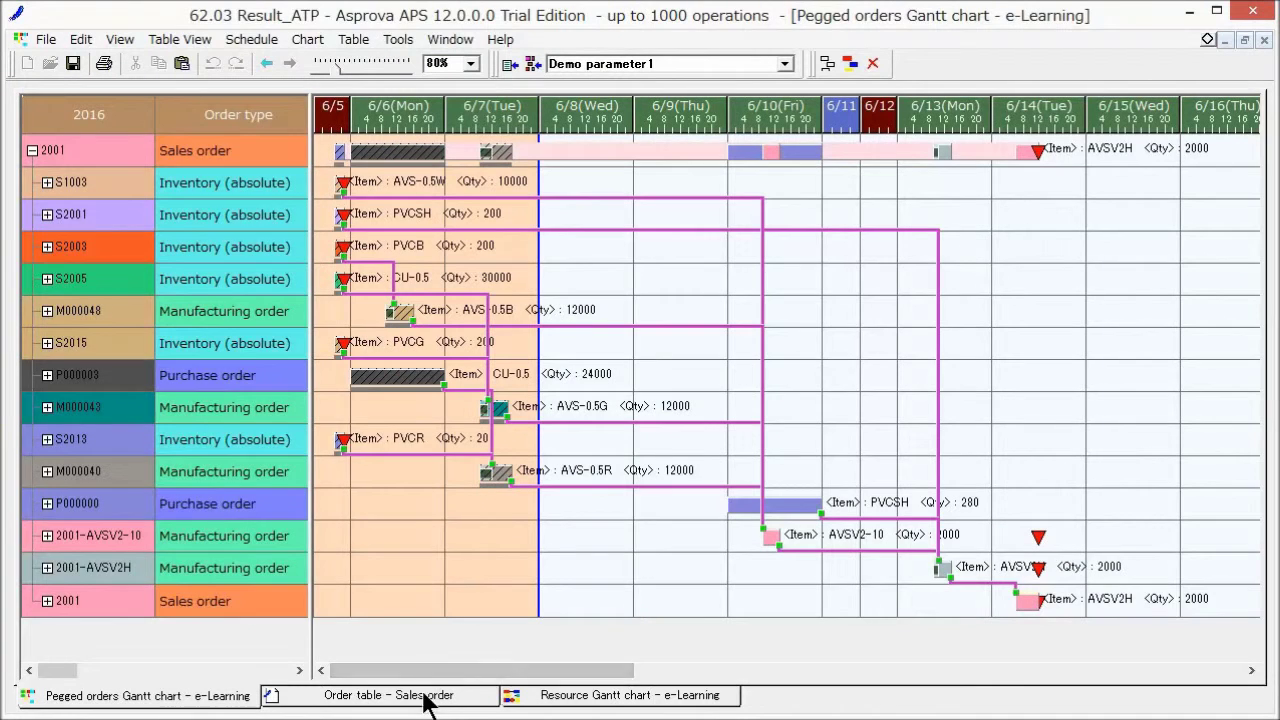
Remove the hatched status from the AVSV1S order in row 22 of the Sales order table.
left_click(424, 700)
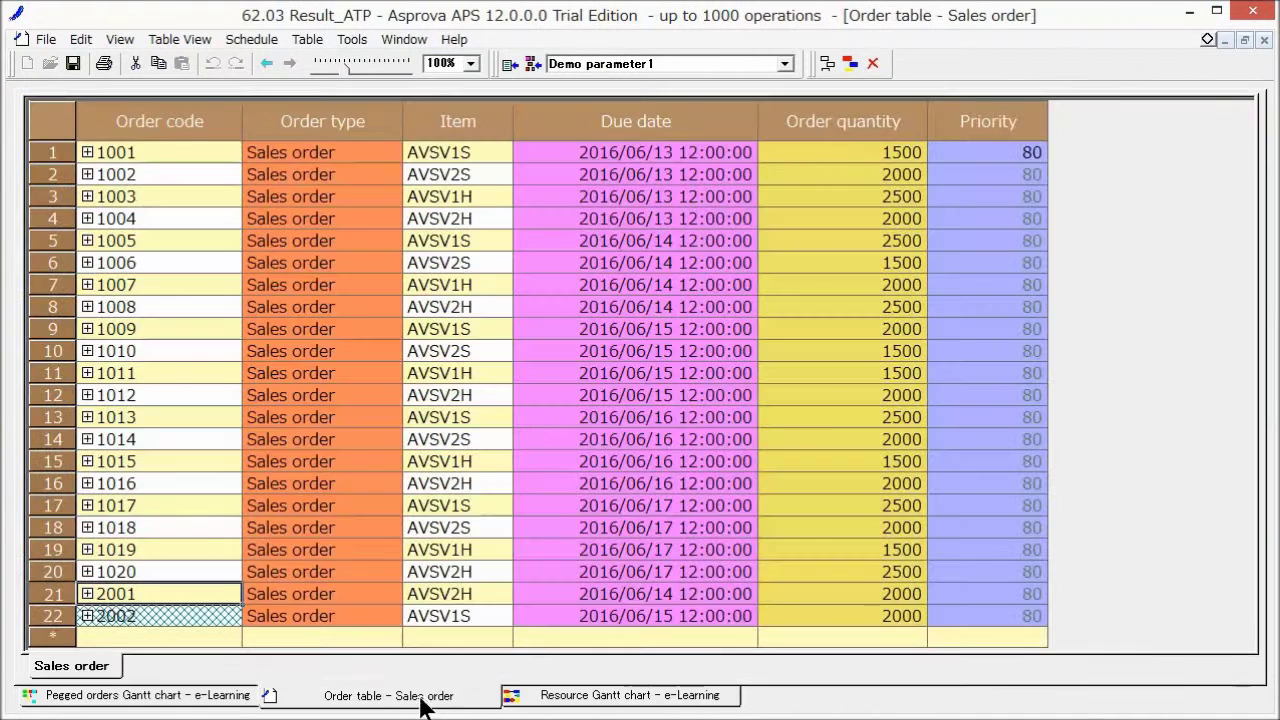
right_click(204, 608)
left_click(271, 511)
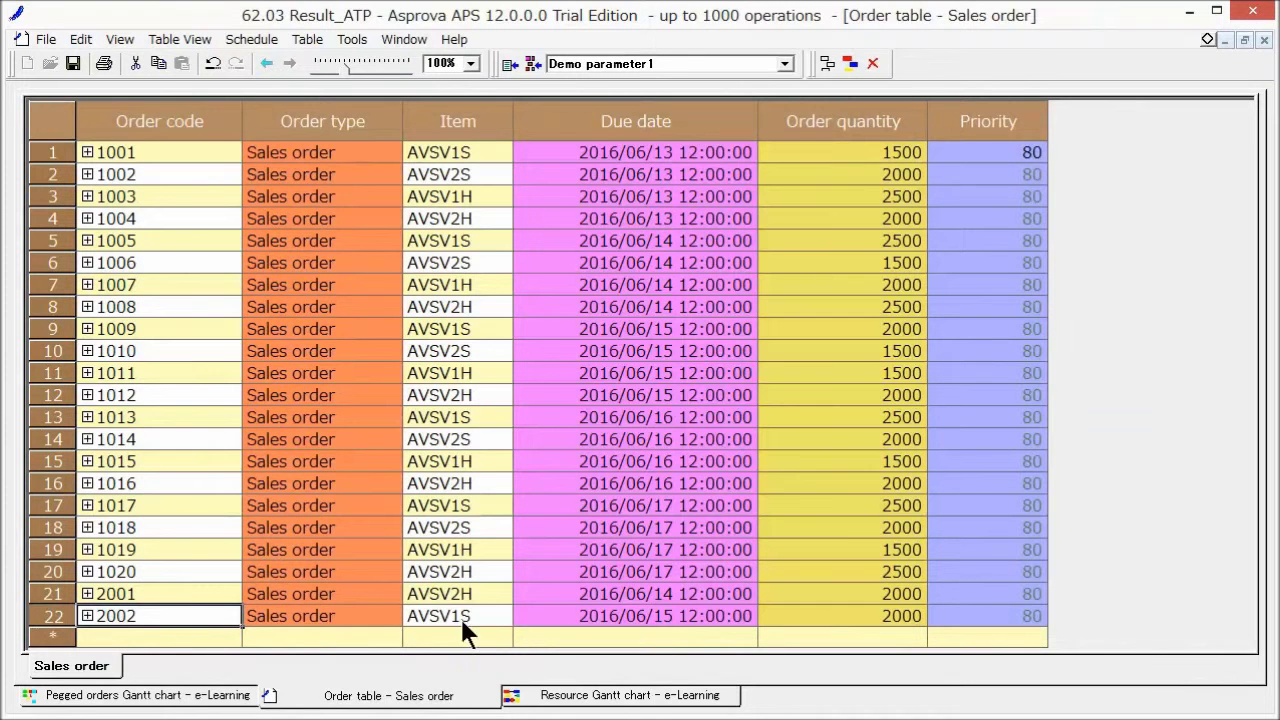
Clear the order emphasis in the resource Gantt chart and reschedule with Demo parameter1.
left_click(630, 697)
right_click(892, 543)
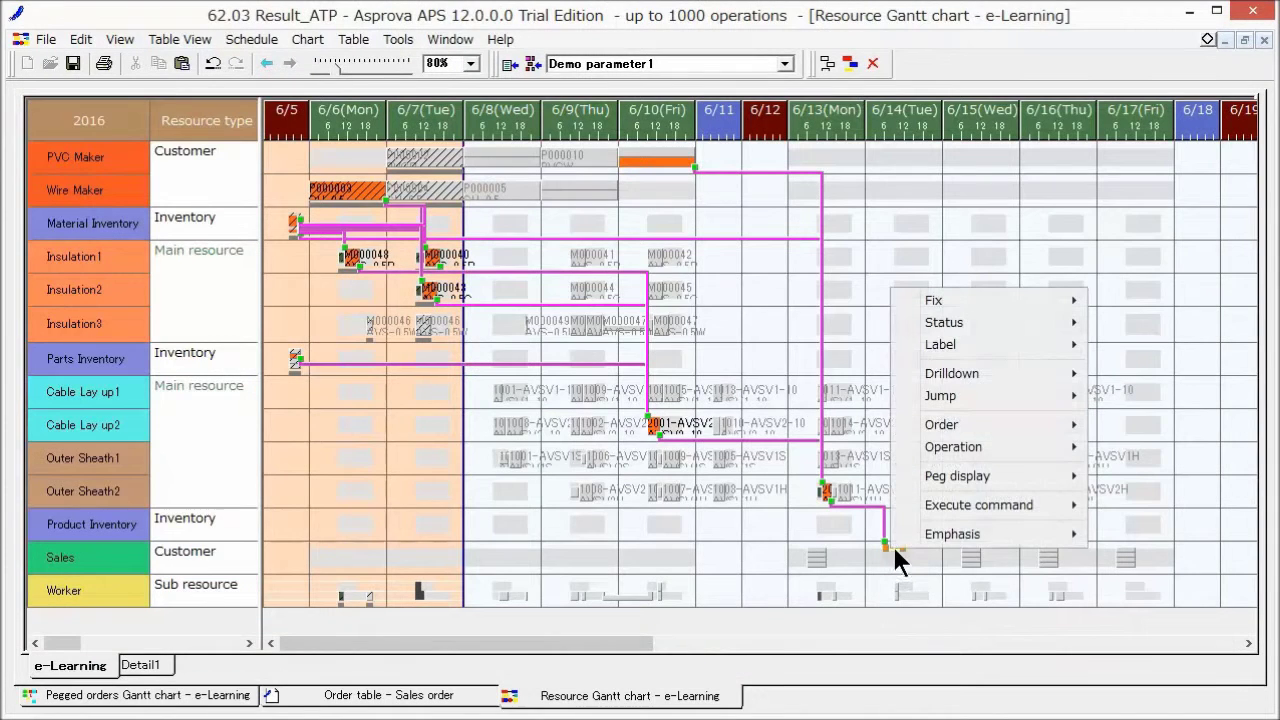
mouse_move(910, 533)
left_click(668, 290)
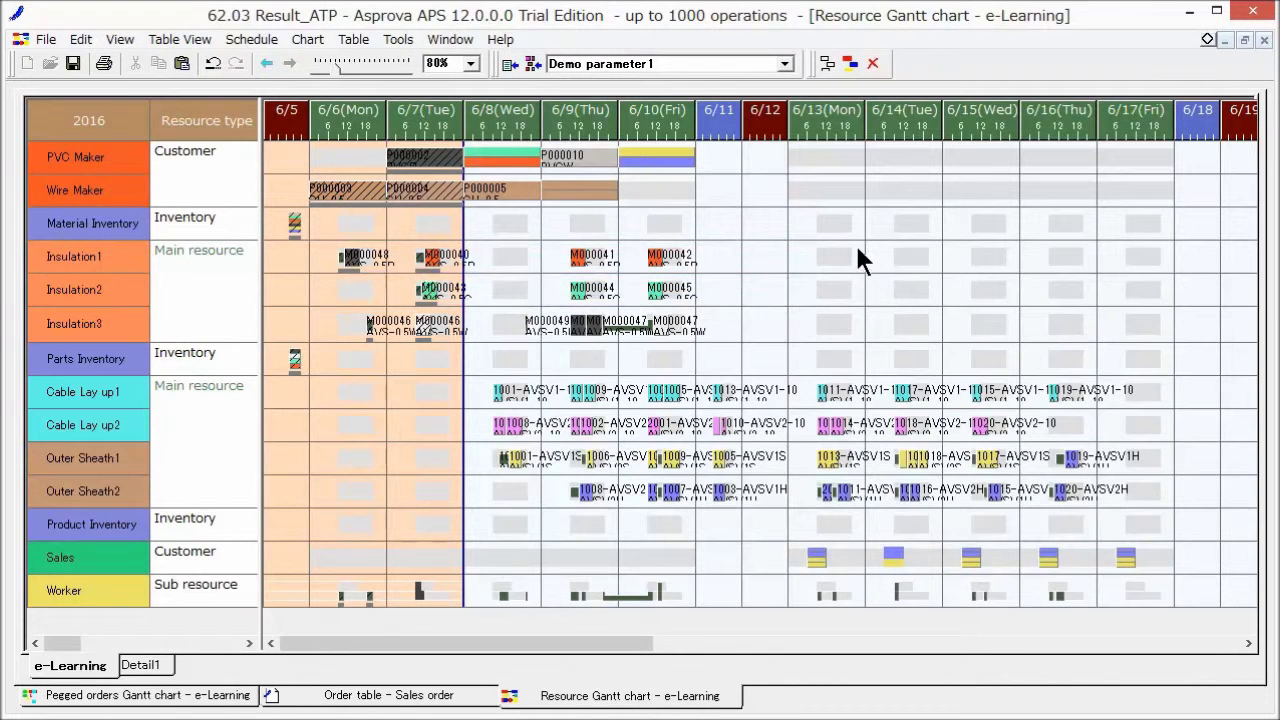
left_click(851, 64)
Find the row 22 AVSV1S order in the resource Gantt chart by complete order code match with Emphasis.
key("ctrl+shift+f")
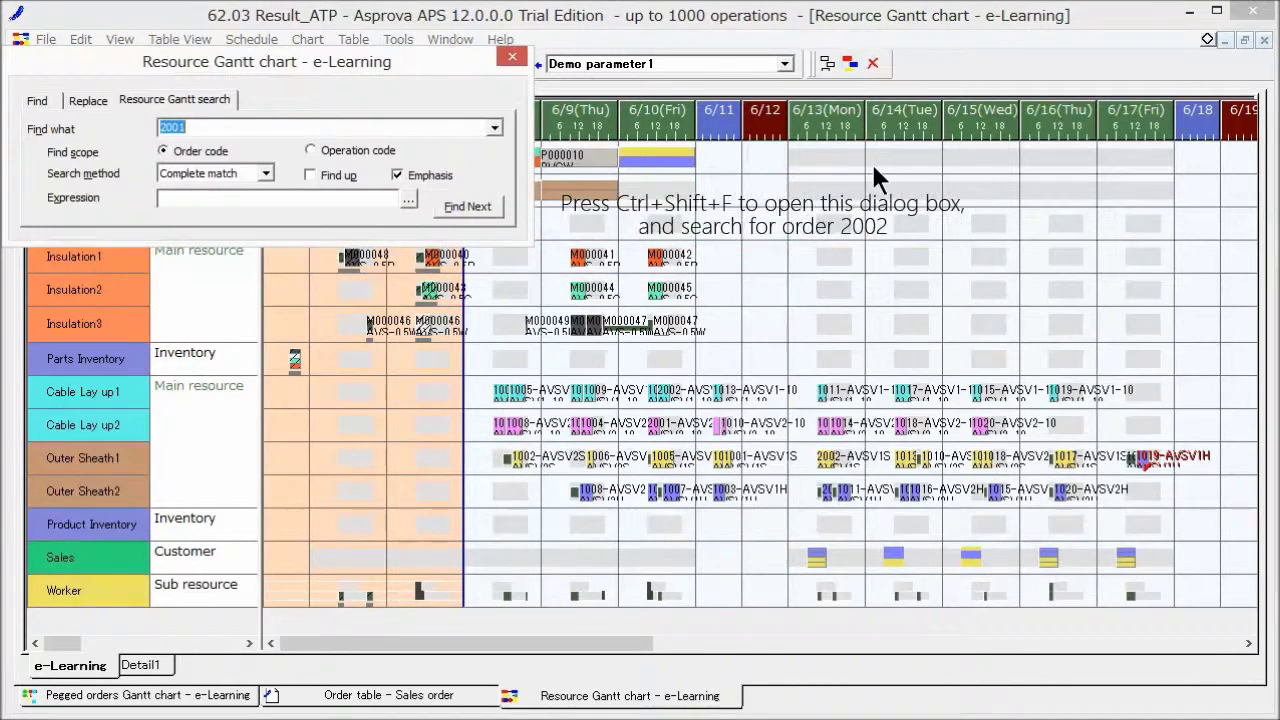
key("End")
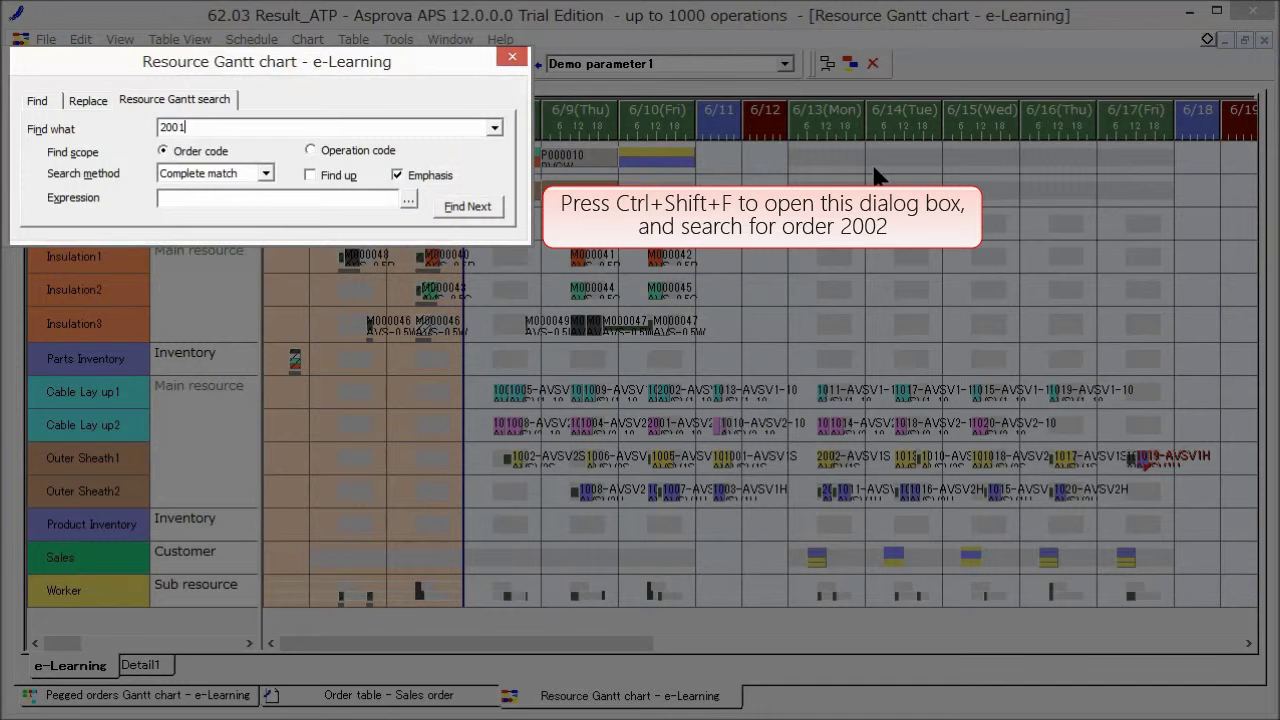
key("BackSpace")
type("2")
left_click(465, 206)
left_click(511, 57)
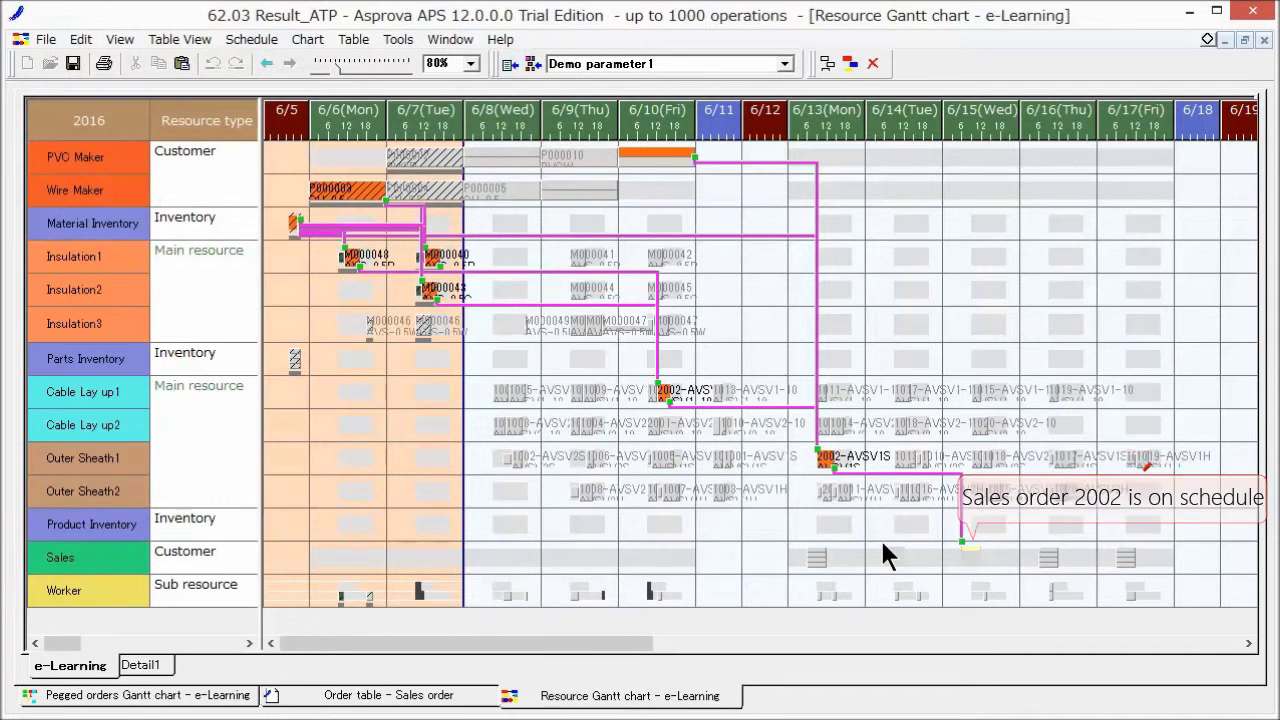
Clear the emphasis from the AVSV1S order due 6/15 and select the AVSV1H operation on Outer Sheath1 on 6/17.
right_click(969, 546)
mouse_move(990, 534)
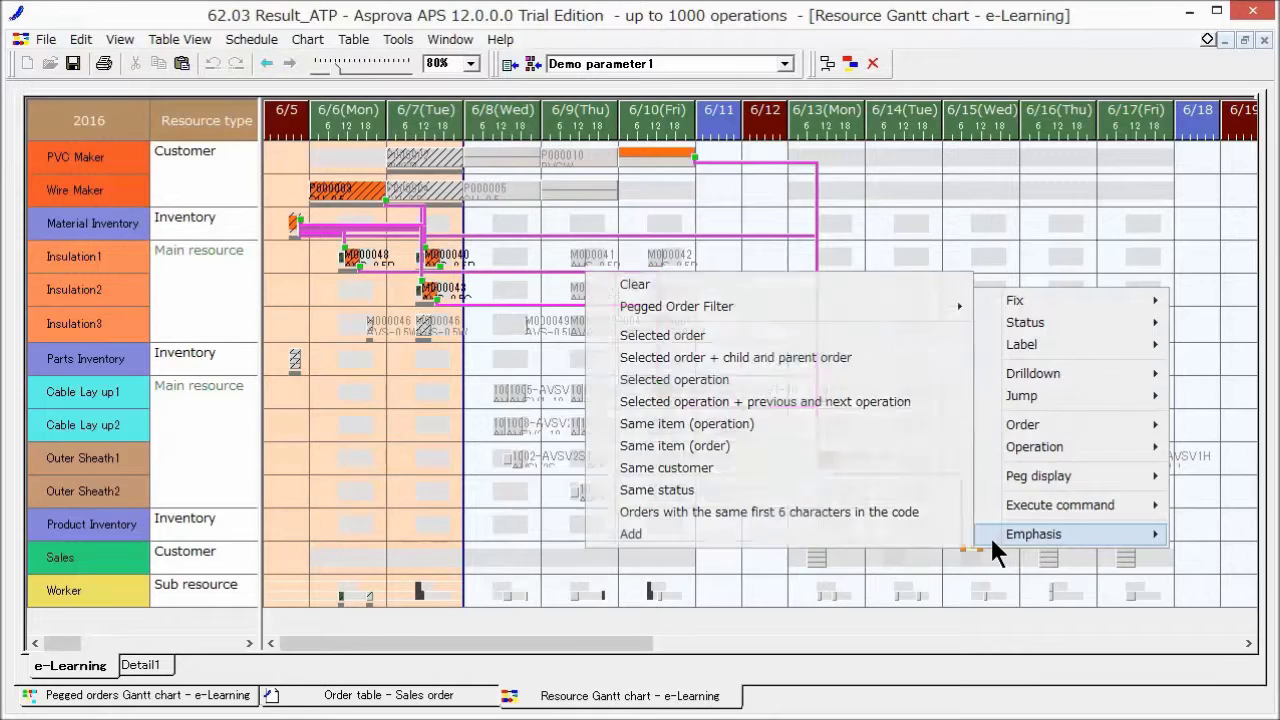
left_click(735, 288)
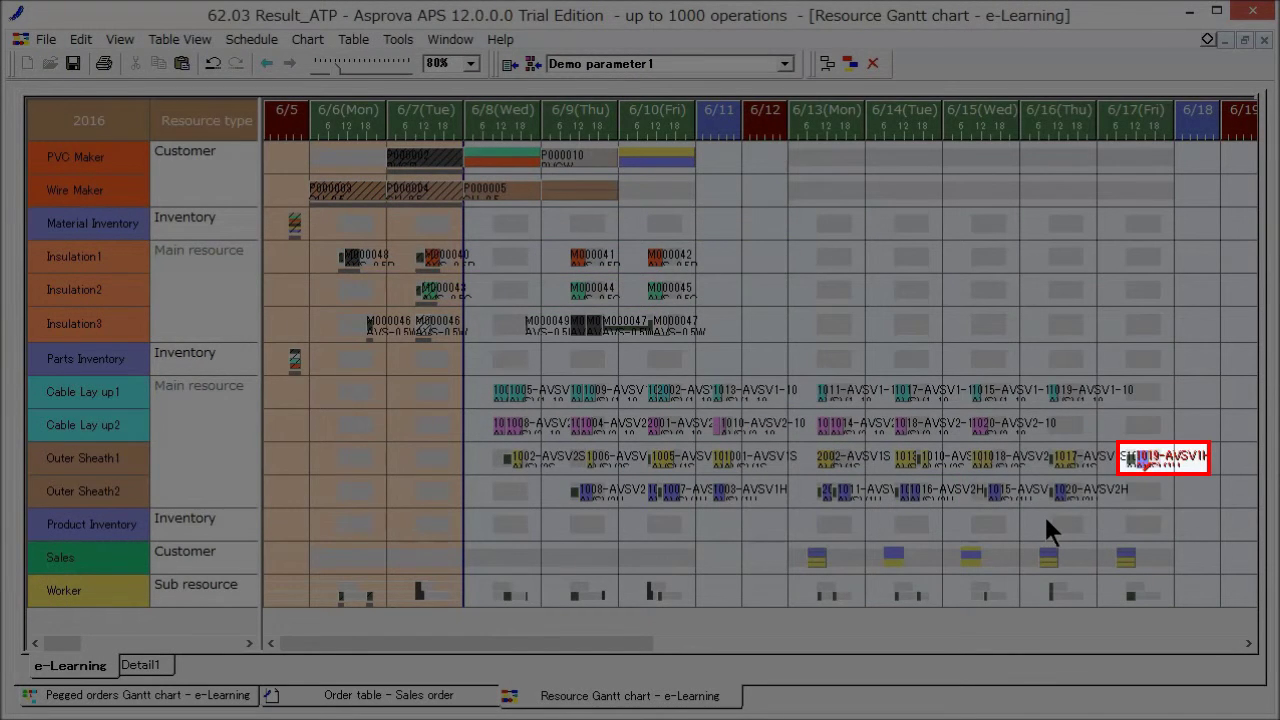
left_click(1150, 462)
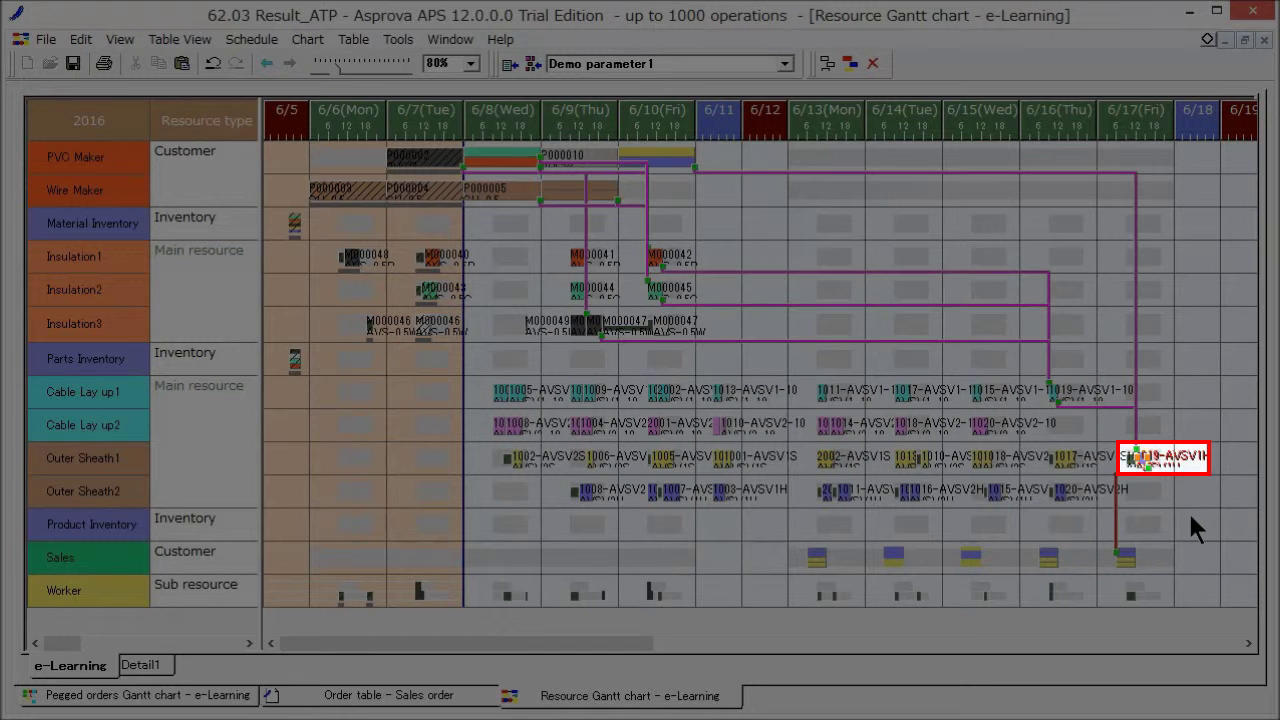